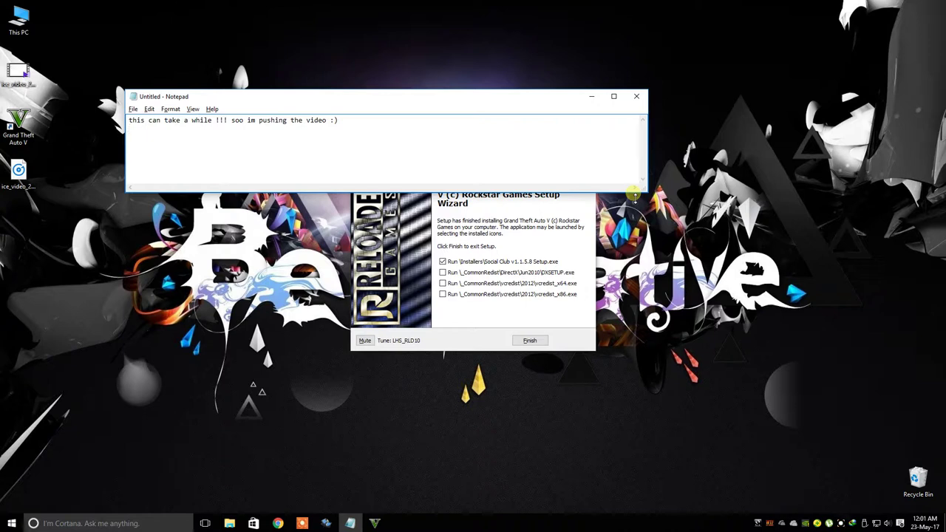
# Add the line "Wellcome Back after 20 Minite" to the open note
pyautogui.write('llcome Back after 20 Minite')
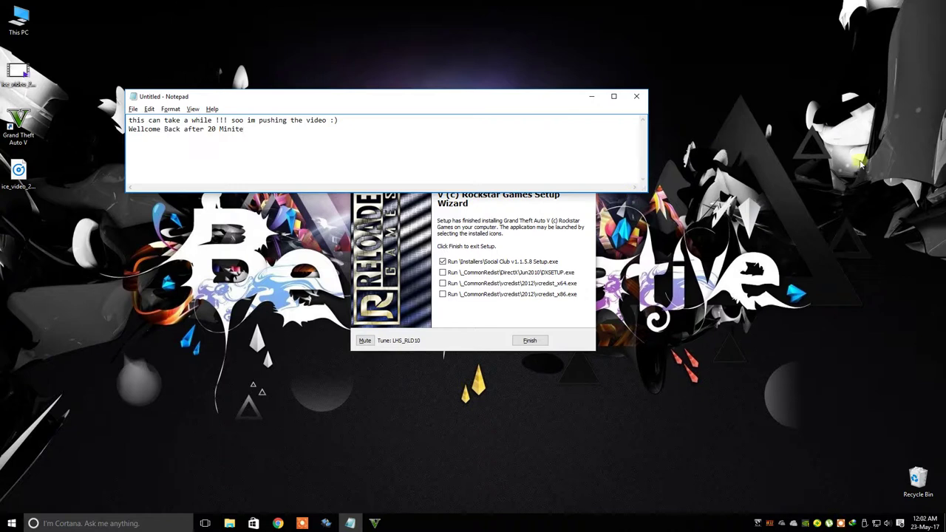
# Enable running DXSETUP.exe, vcredist_x64.exe and vcredist_x86.exe alongside the Social Club setup, and finish the Grand Theft Auto V setup wizard
pyautogui.click(514, 249)
pyautogui.click(442, 272)
pyautogui.click(443, 283)
pyautogui.click(443, 294)
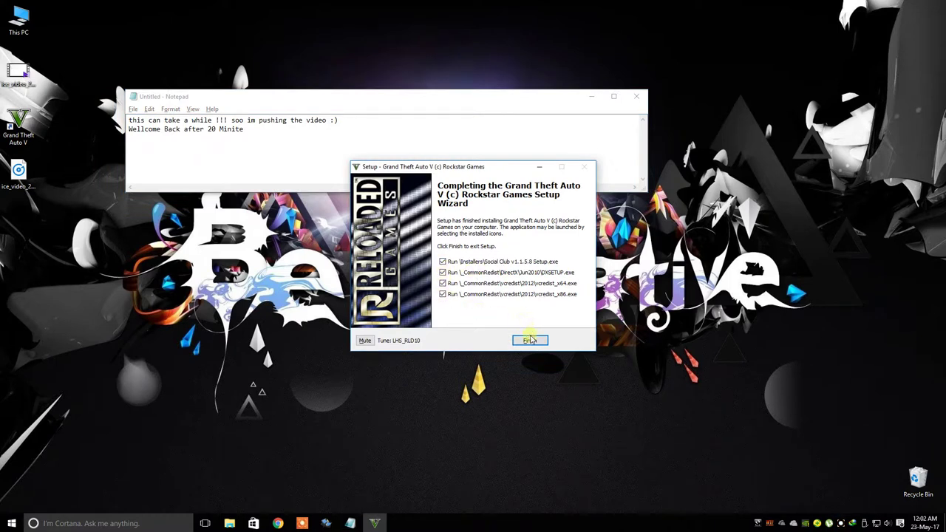
pyautogui.click(529, 341)
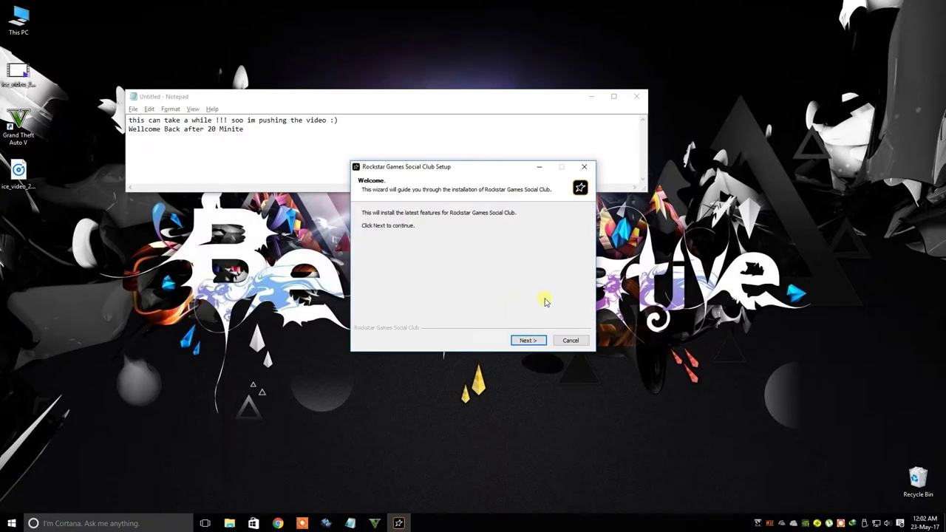
# Install Rockstar Games Social Club with the installation details shown, and close its setup once complete
pyautogui.click(537, 343)
pyautogui.click(427, 318)
pyautogui.click(521, 341)
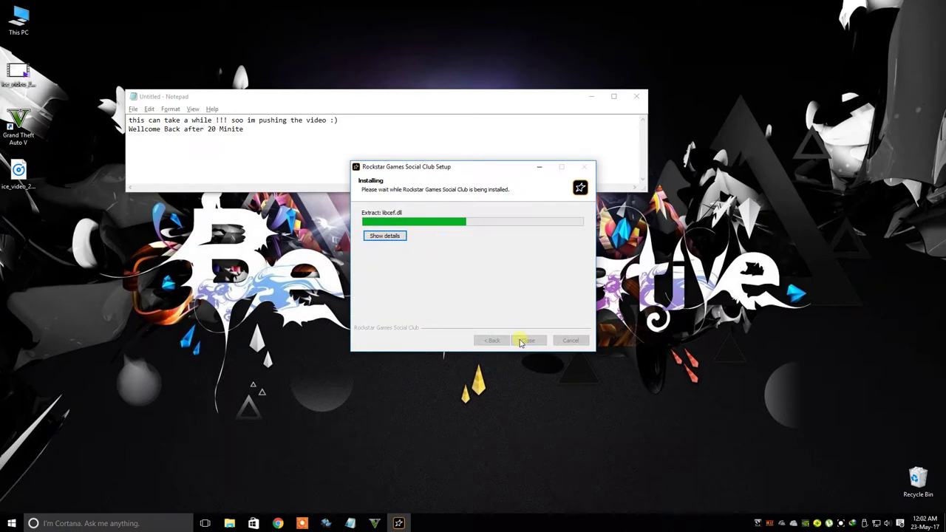
pyautogui.click(385, 236)
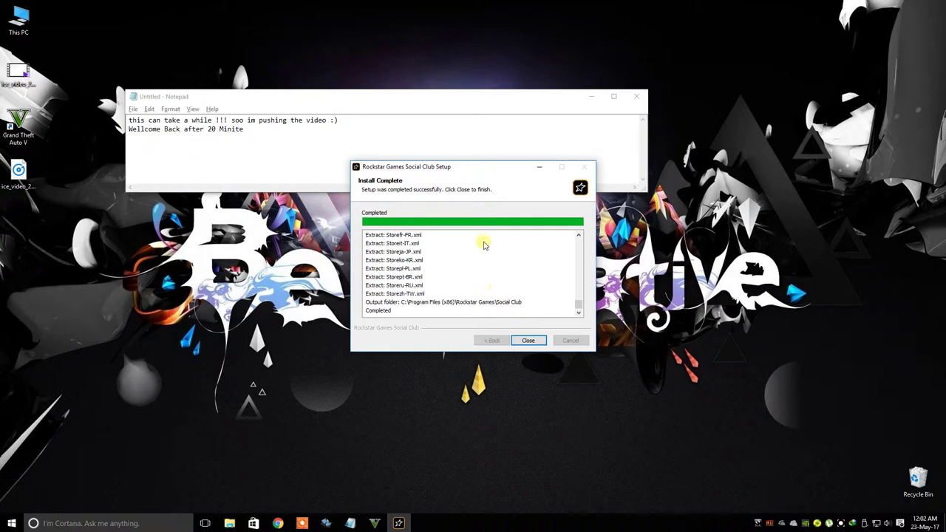
pyautogui.click(534, 339)
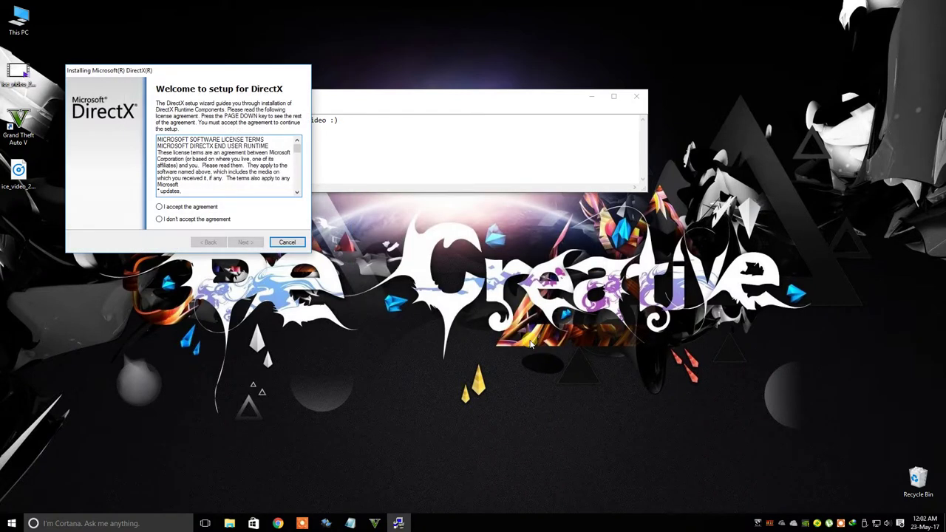
# Accept the DirectX license agreement and start installing the DirectX runtime components
pyautogui.click(185, 209)
pyautogui.click(245, 242)
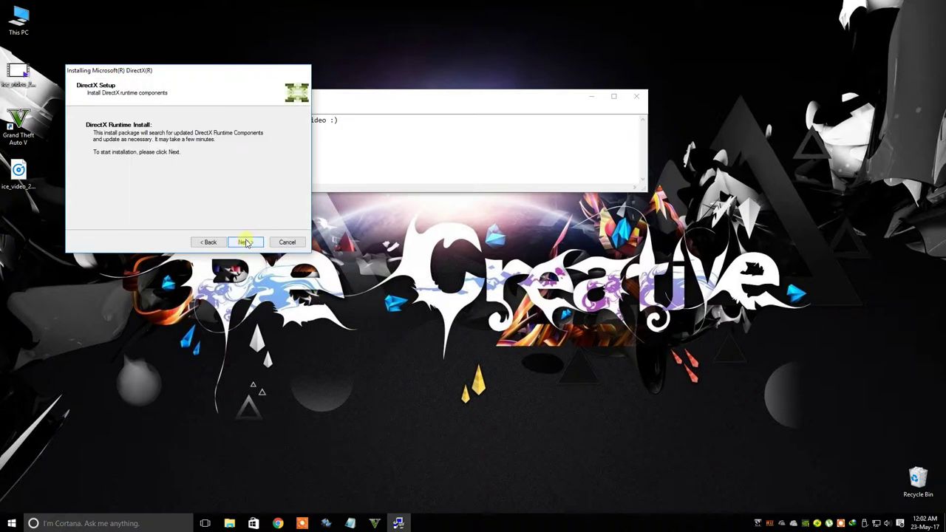
pyautogui.click(247, 242)
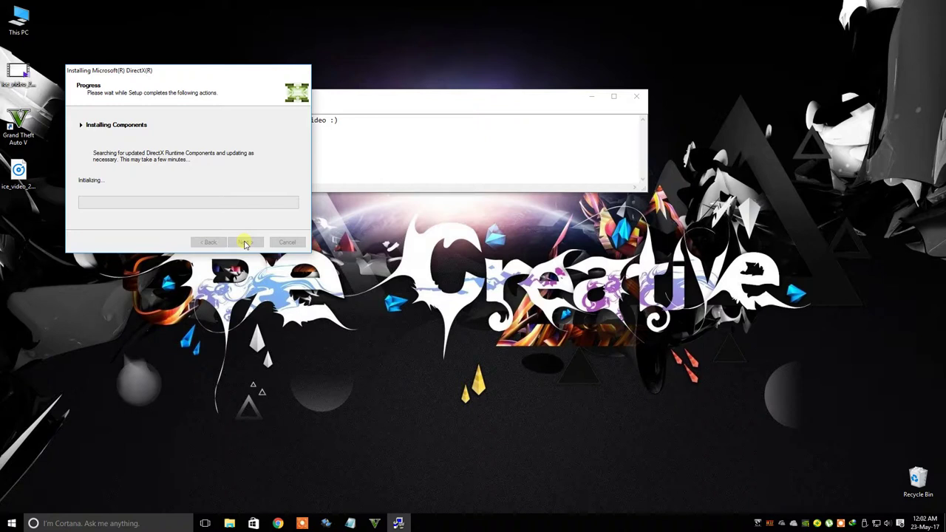
pyautogui.rightClick(354, 248)
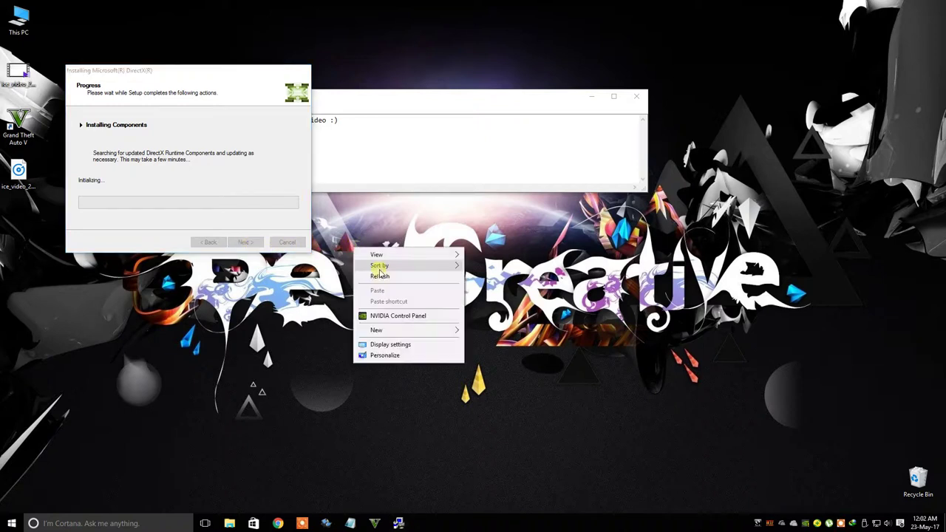
pyautogui.click(379, 275)
pyautogui.rightClick(355, 238)
pyautogui.click(381, 267)
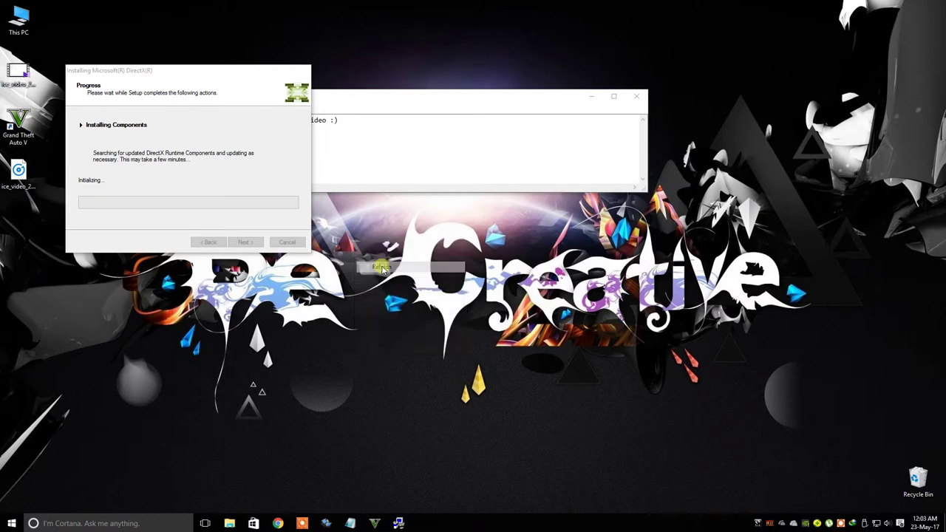
pyautogui.rightClick(344, 232)
pyautogui.click(374, 263)
pyautogui.rightClick(346, 233)
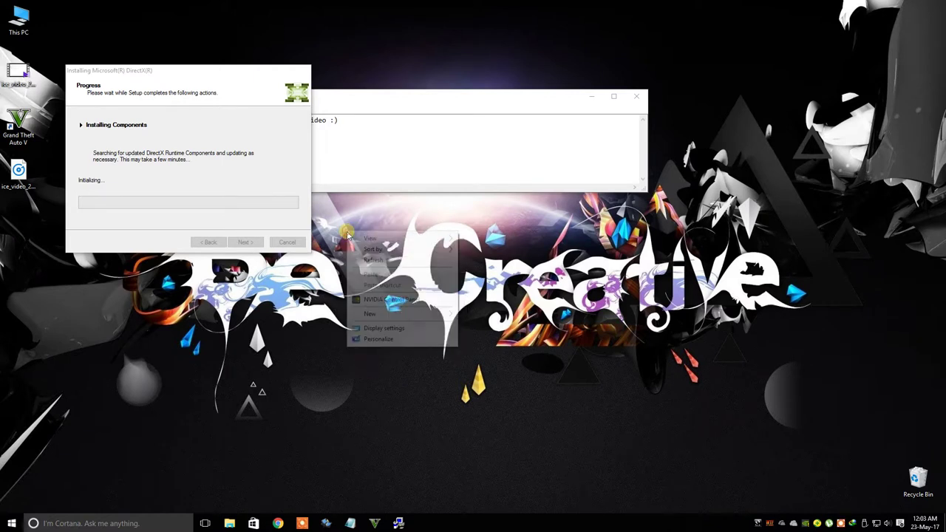
pyautogui.click(373, 261)
pyautogui.rightClick(358, 245)
pyautogui.click(376, 272)
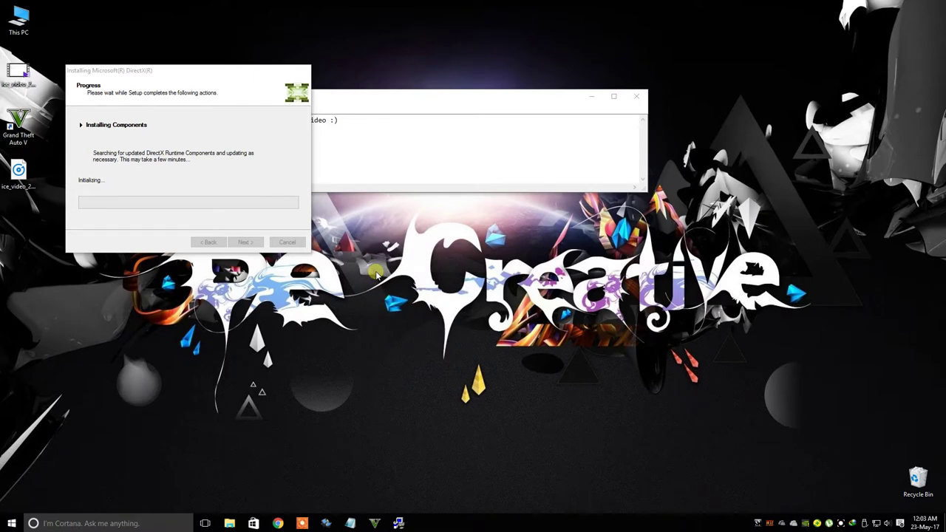
# Finish the DirectX setup once its components are installed
pyautogui.click(175, 72)
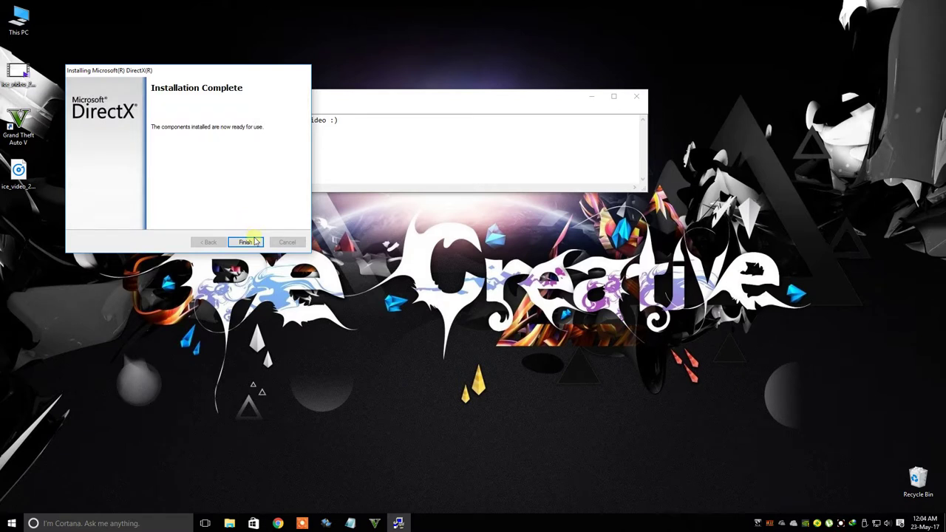
pyautogui.click(247, 241)
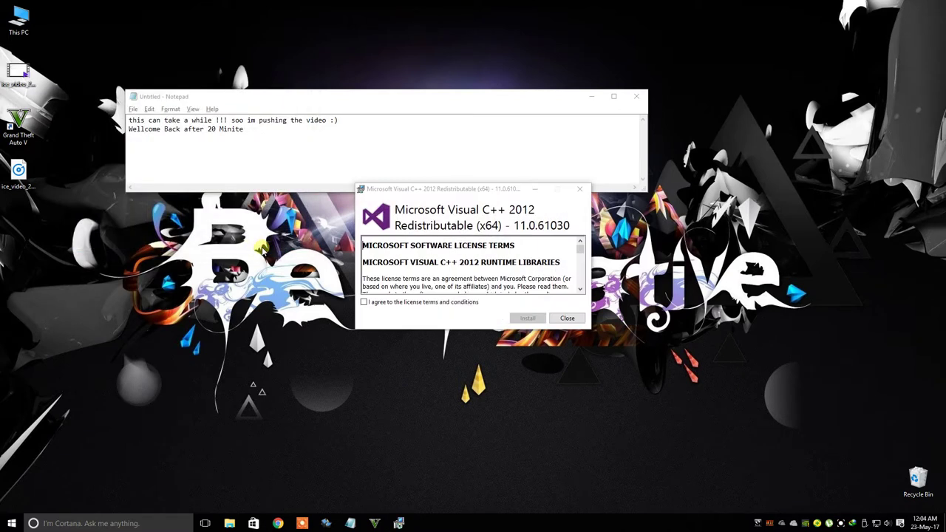
# Agree to the license terms, install the Microsoft Visual C++ 2012 Redistributable (x64), and close its setup
pyautogui.click(364, 301)
pyautogui.click(526, 318)
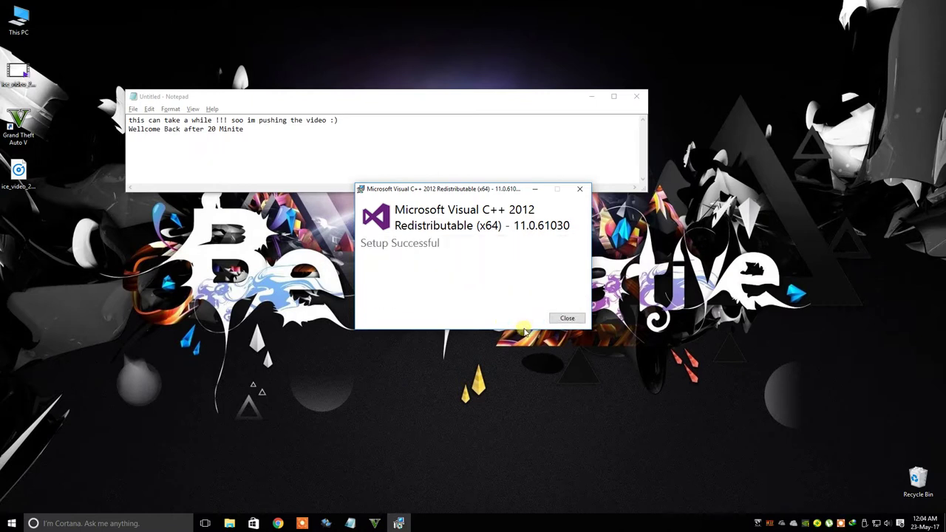
pyautogui.click(559, 318)
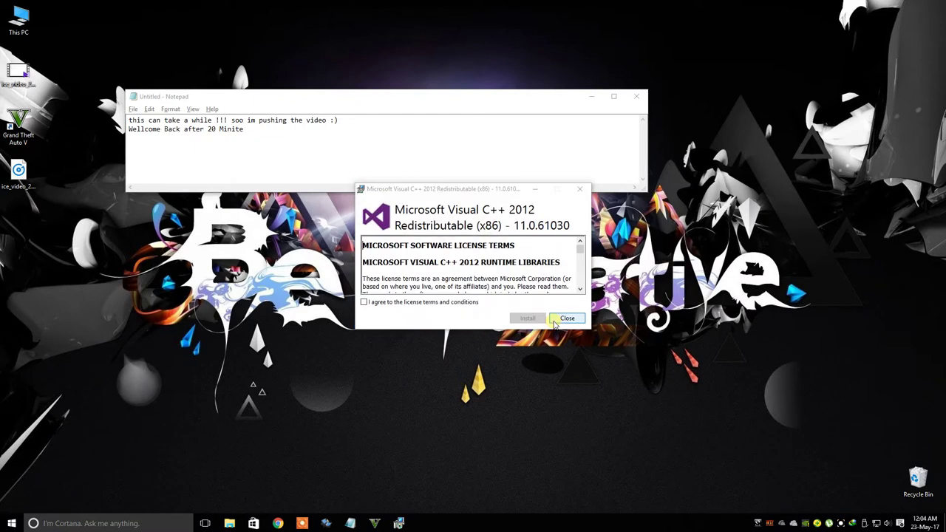
# Agree to the license terms, install the Microsoft Visual C++ 2012 Redistributable (x86), and close its setup
pyautogui.click(439, 303)
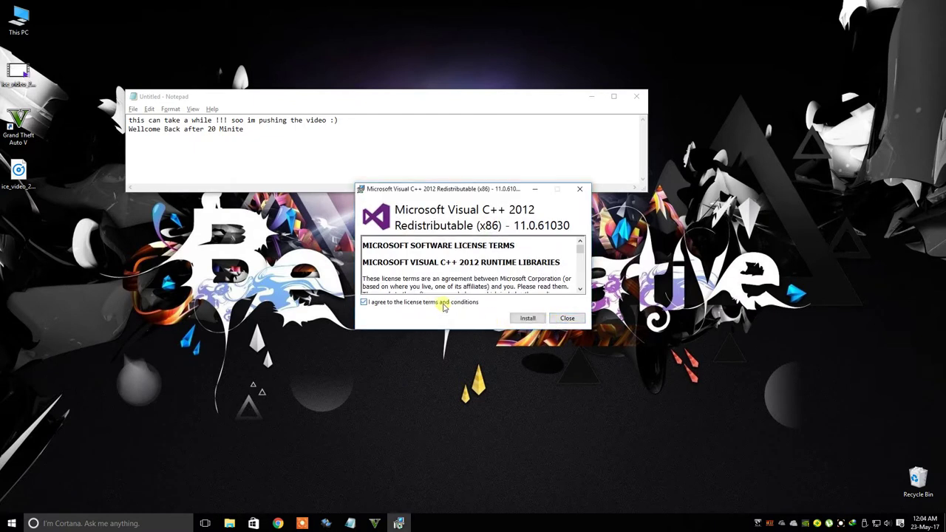
pyautogui.click(521, 318)
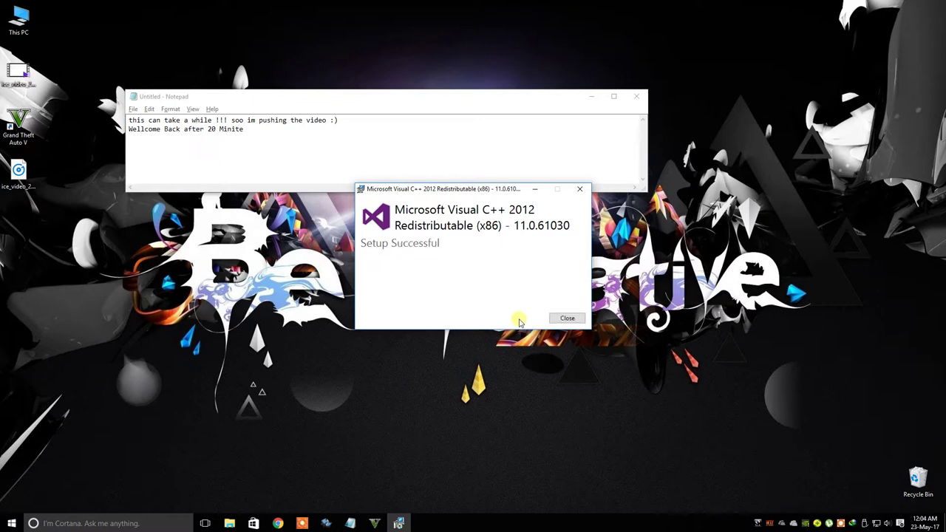
pyautogui.click(559, 317)
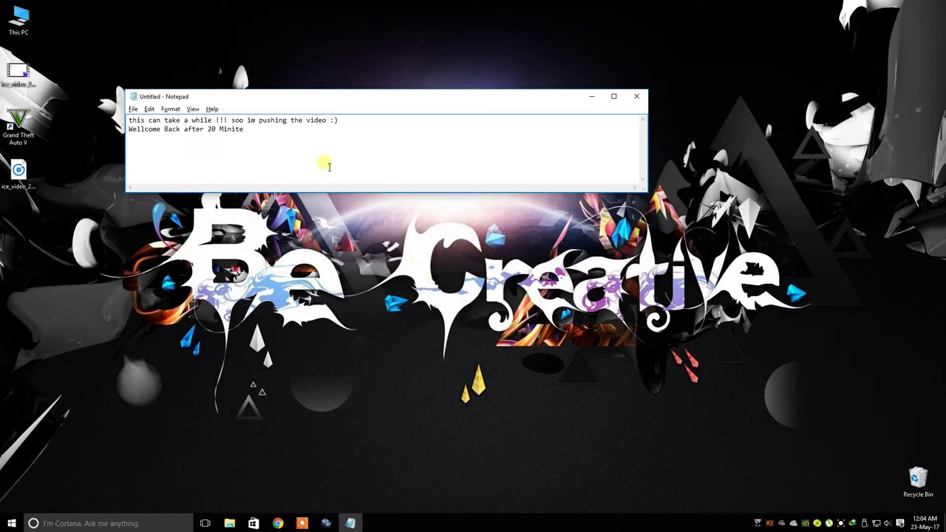
# Add the lines "Almost Done ;)", "It's 100% Complate !" and "oops sorry.... wait !!!" to the note
pyautogui.write('most Done ;)')
pyautogui.press('BackSpace')
pyautogui.press('BackSpace')
pyautogui.write("'s 100% Complat")
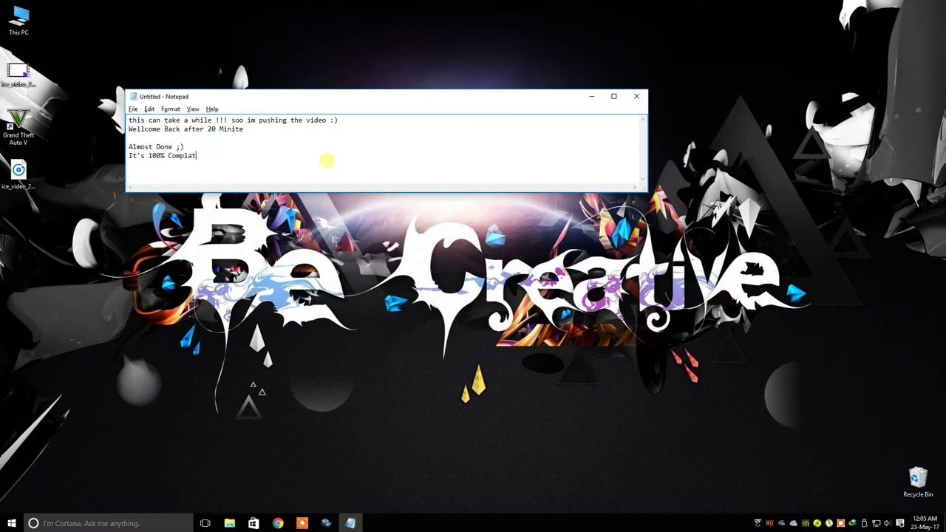
pyautogui.write('e !  Now E')
pyautogui.press('BackSpace')
pyautogui.press('BackSpace')
pyautogui.press('BackSpace')
pyautogui.press('BackSpace')
pyautogui.press('BackSpace')
pyautogui.write('oops sorry.... wait !!!')
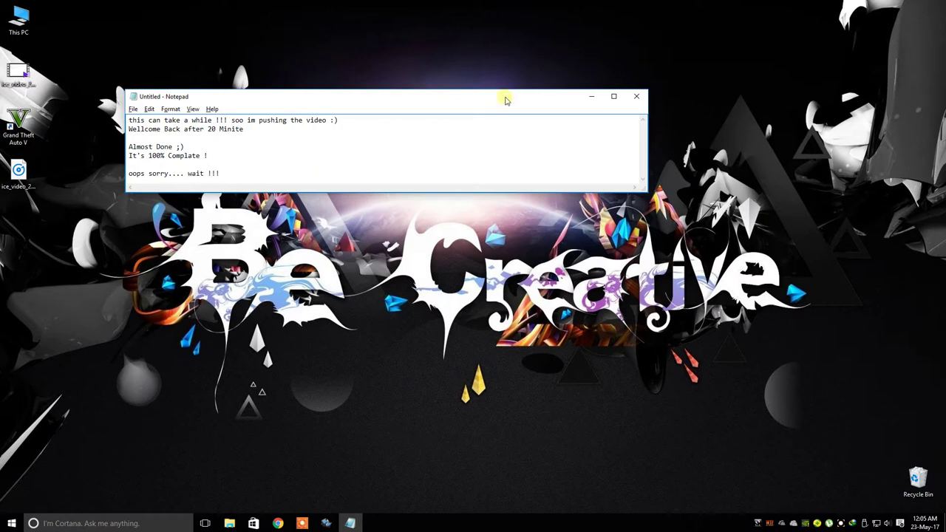
pyautogui.click(398, 209)
pyautogui.rightClick(397, 209)
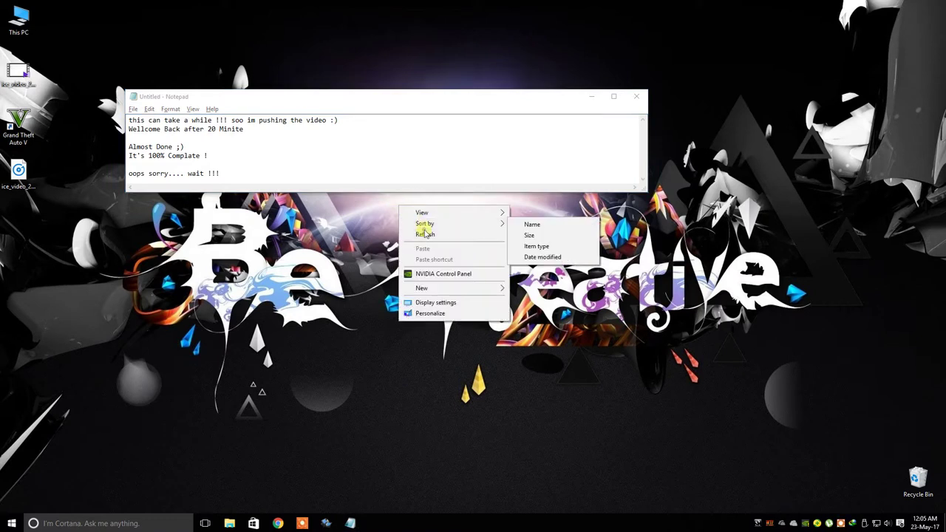
pyautogui.click(428, 233)
# Copy all six files from the Crack folder on the Grand Theft Auto V DVD drive (H:)
pyautogui.doubleClick(22, 13)
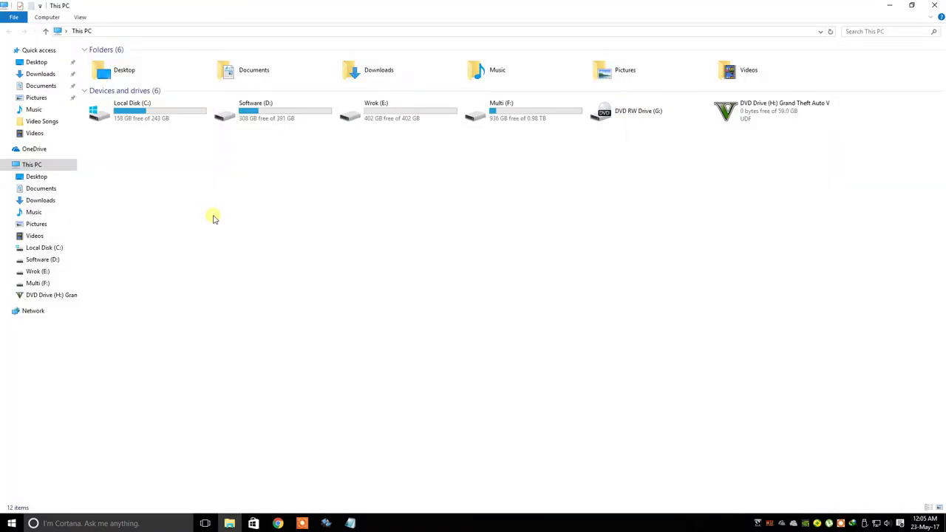
pyautogui.doubleClick(751, 112)
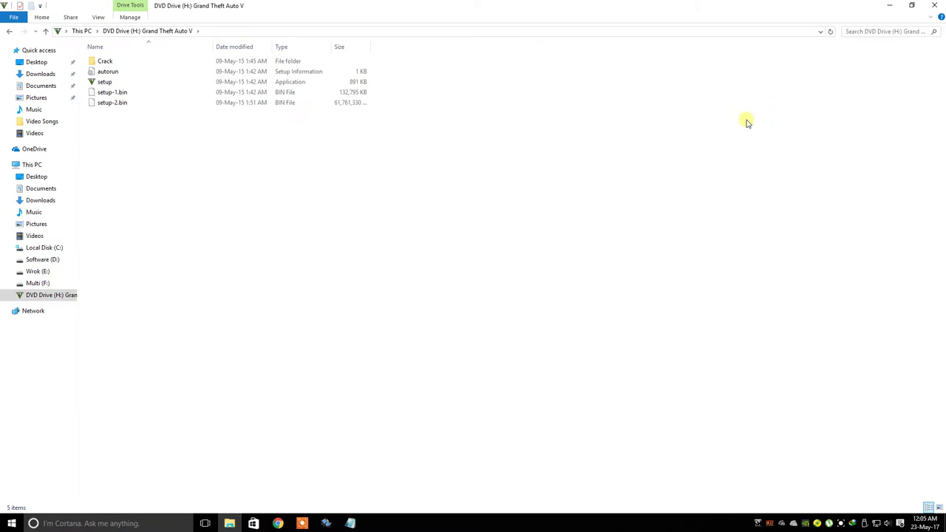
pyautogui.doubleClick(130, 65)
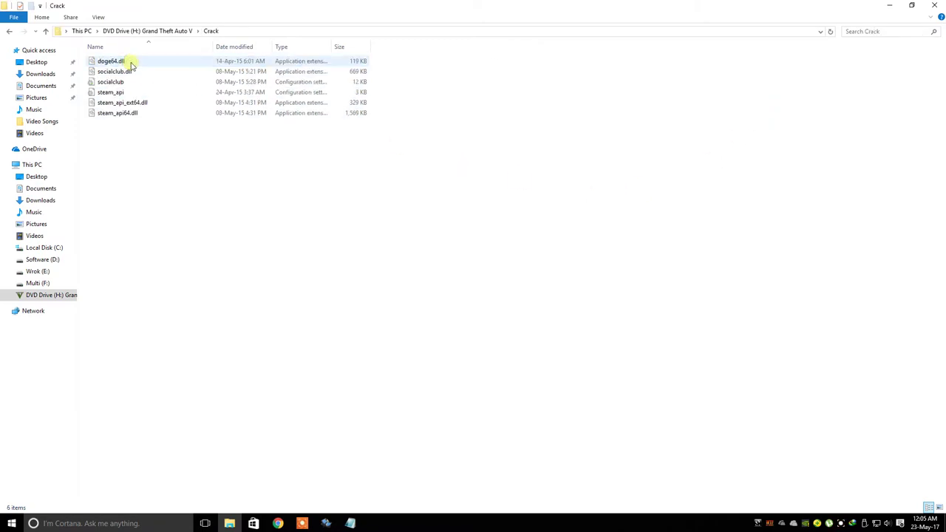
pyautogui.moveTo(228, 176); pyautogui.dragTo(109, 55)
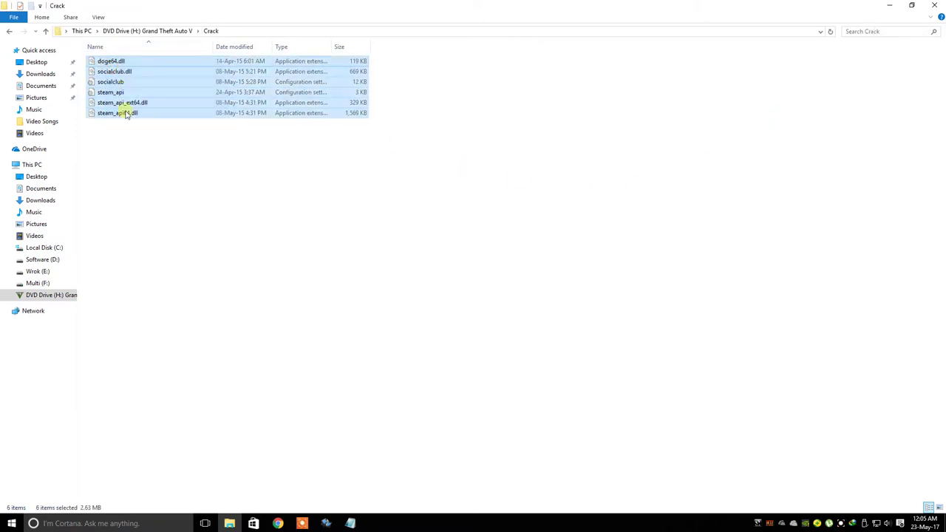
pyautogui.rightClick(109, 65)
pyautogui.click(131, 167)
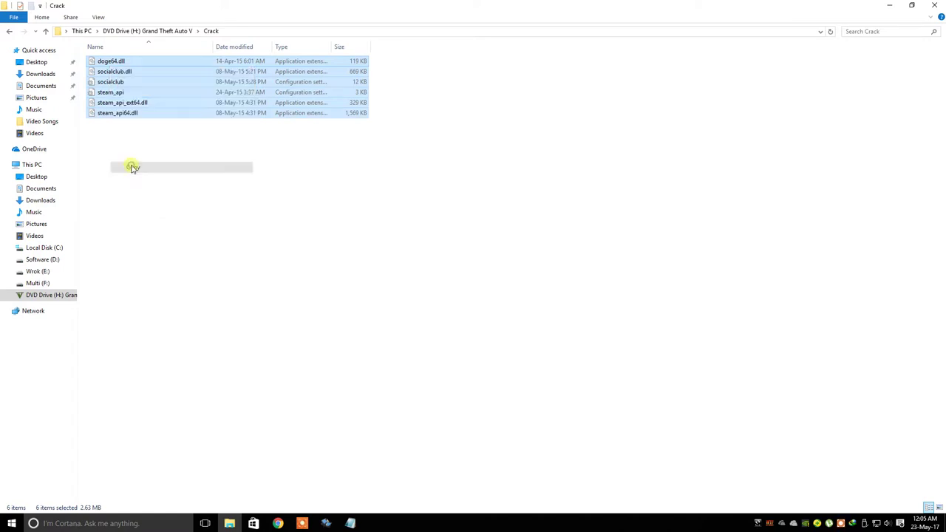
# Paste the copied files into C:\Program Files (x86)\Grand Theft Auto V, replacing steam_api64.dll and granting administrator permission for all items, and refresh the folder
pyautogui.click(59, 247)
pyautogui.doubleClick(130, 101)
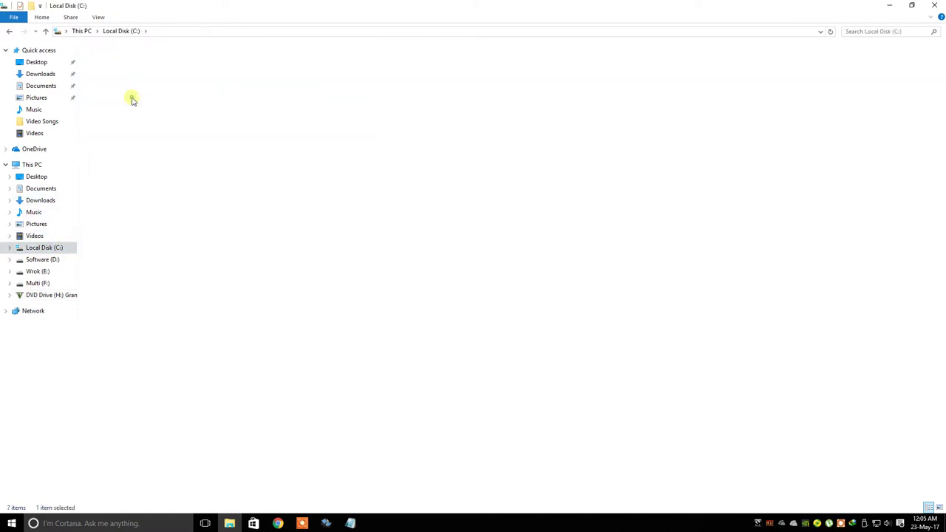
pyautogui.press('g')
pyautogui.doubleClick(125, 93)
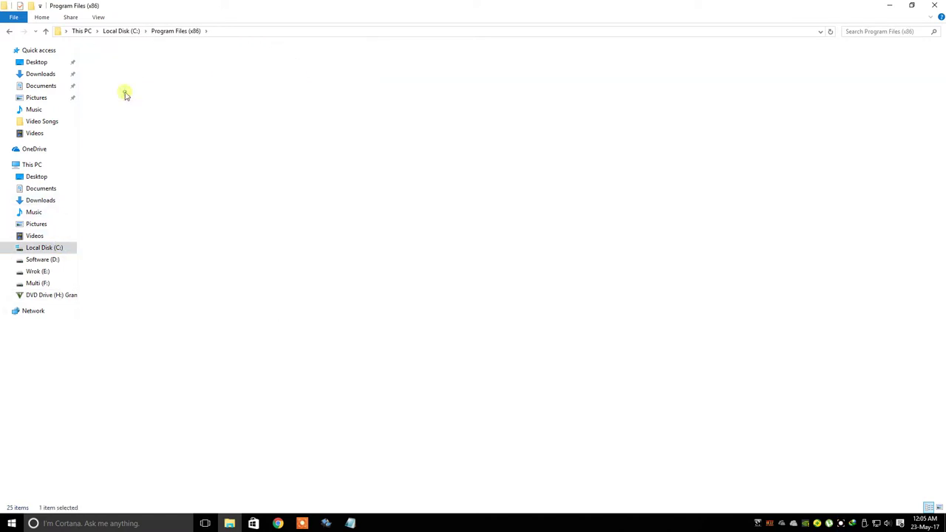
pyautogui.rightClick(374, 130)
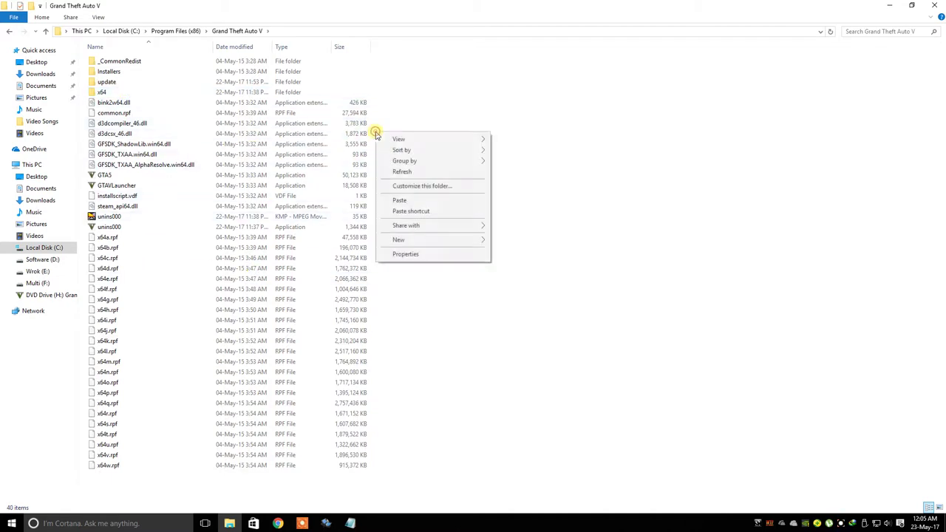
pyautogui.click(400, 201)
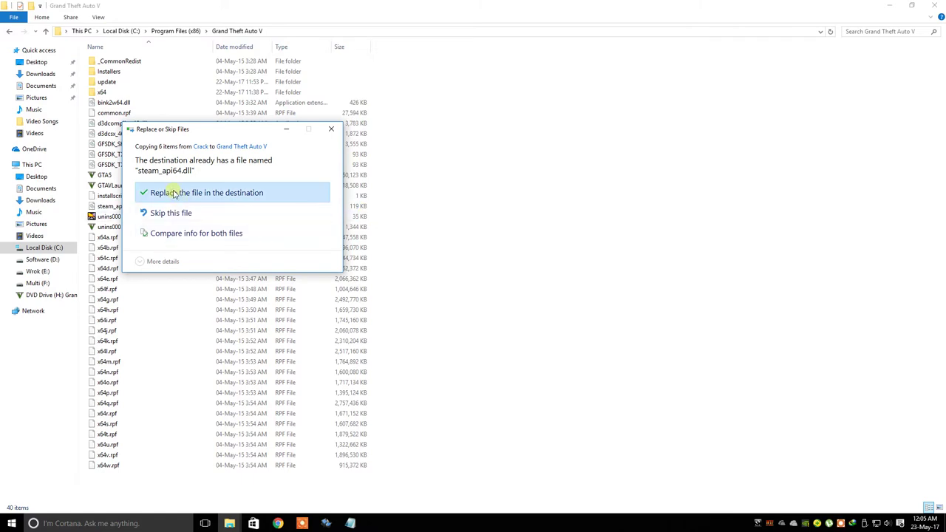
pyautogui.click(174, 193)
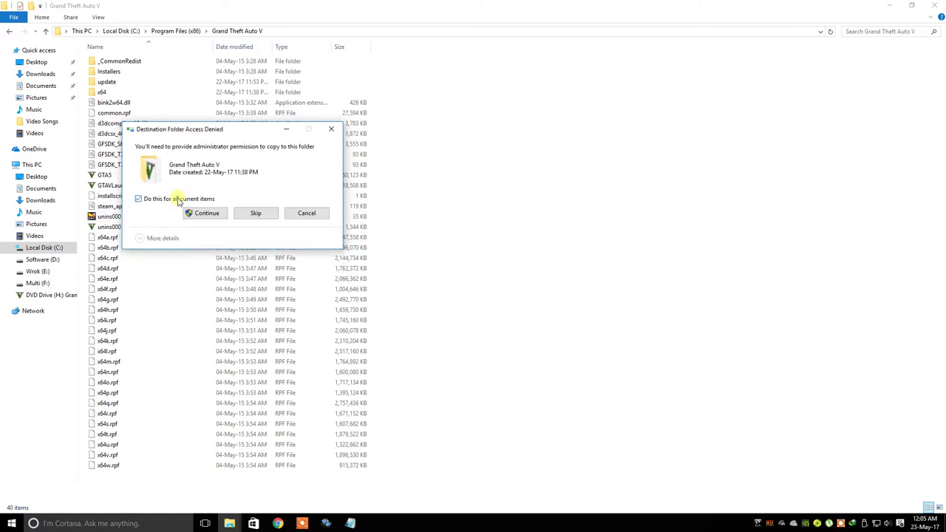
pyautogui.click(201, 213)
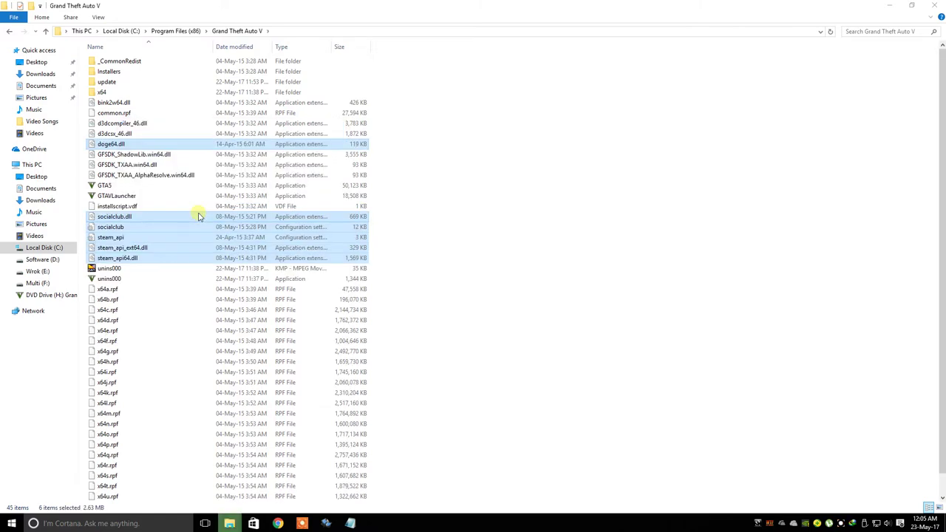
pyautogui.rightClick(454, 176)
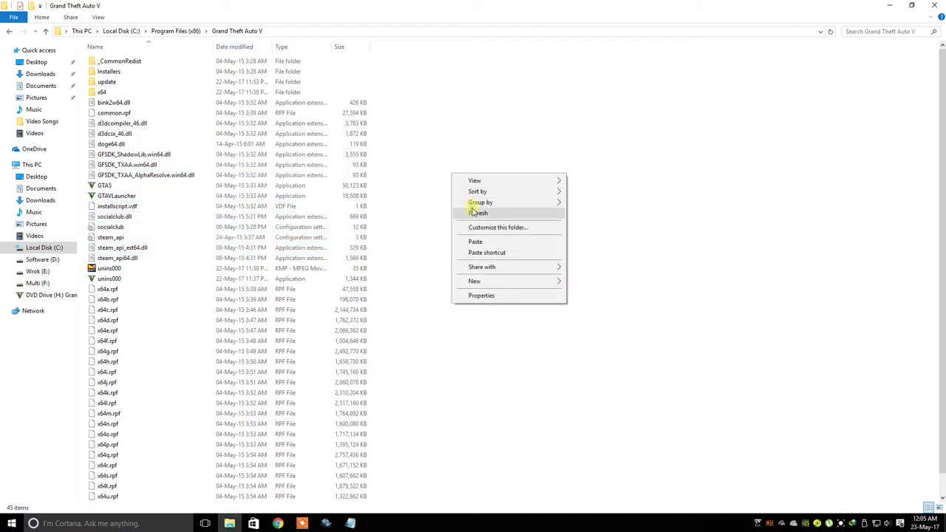
pyautogui.click(468, 210)
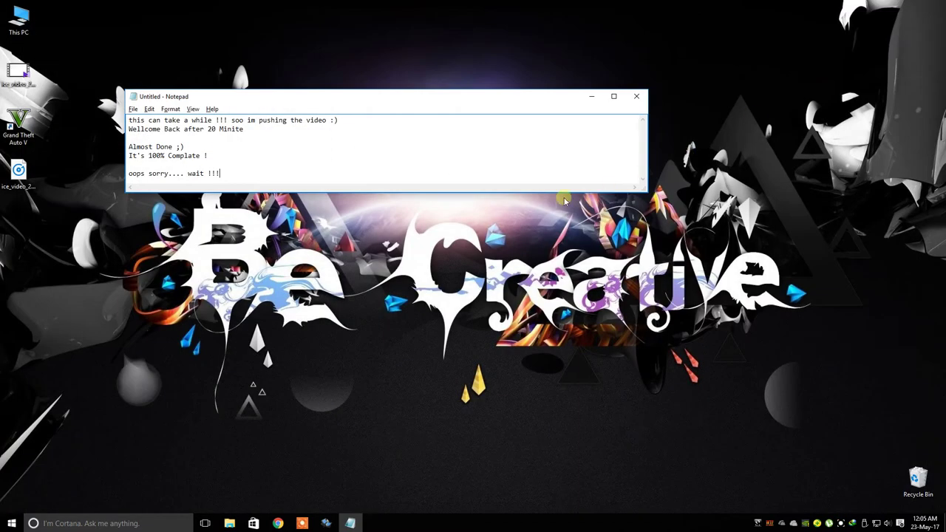
# Make the note window taller and add the lines "Now its 100% Complate !" and "Now Enjoy the Game !"
pyautogui.moveTo(433, 191); pyautogui.dragTo(432, 303)
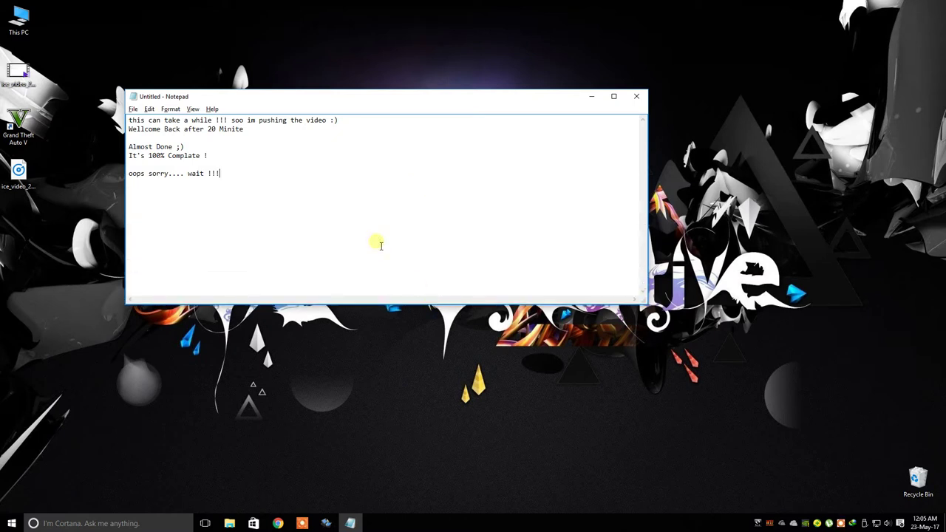
pyautogui.write('Now its 100% Complate !  Now ')
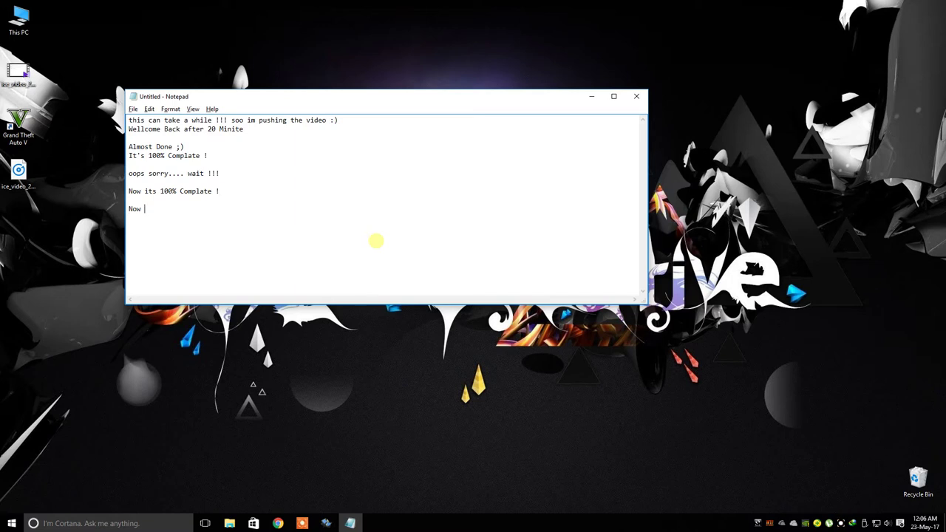
pyautogui.write('Enjoy the')
pyautogui.write(' Game !  ')
# Add the closing lines "Thanks for watching the video...", "please dont forget to subscribe... :)" and "Cya ! Take Care ;)" to the note
pyautogui.write('Thankgs')
pyautogui.press('BackSpace')
pyautogui.press('BackSpace')
pyautogui.write('s for watching ')
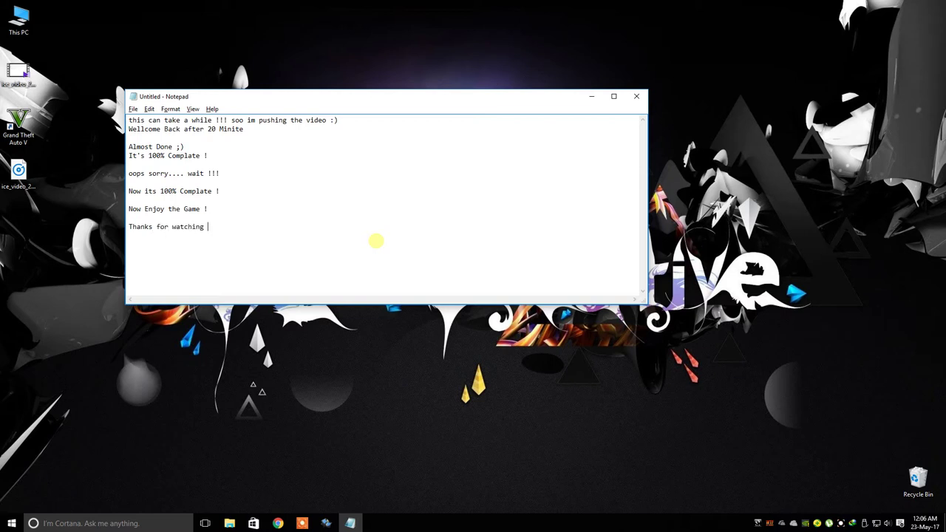
pyautogui.write('the video')
pyautogui.write('... ')
pyautogui.write('please dont')
pyautogui.write(' forget to')
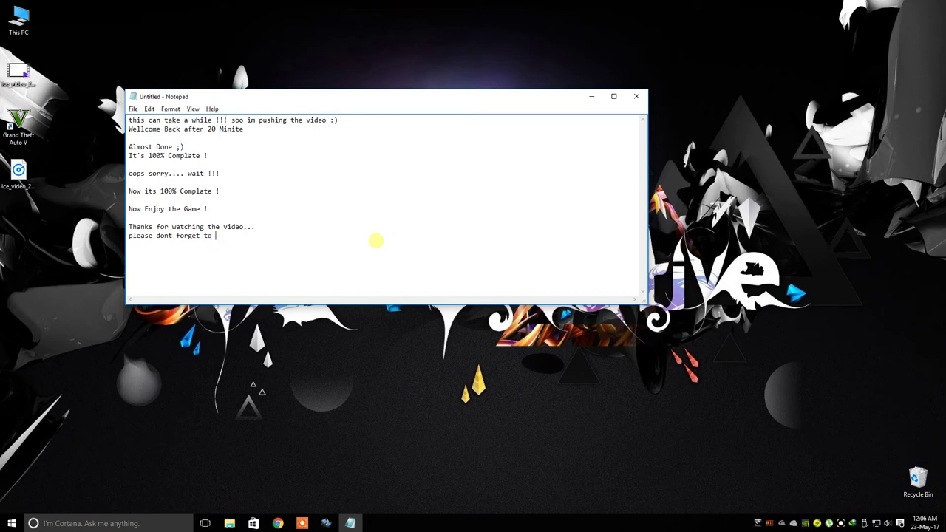
pyautogui.write(' subscribe... :)')
pyautogui.press('Return')
pyautogui.press('Return')
pyautogui.write('Cya ! Take Care ;)')
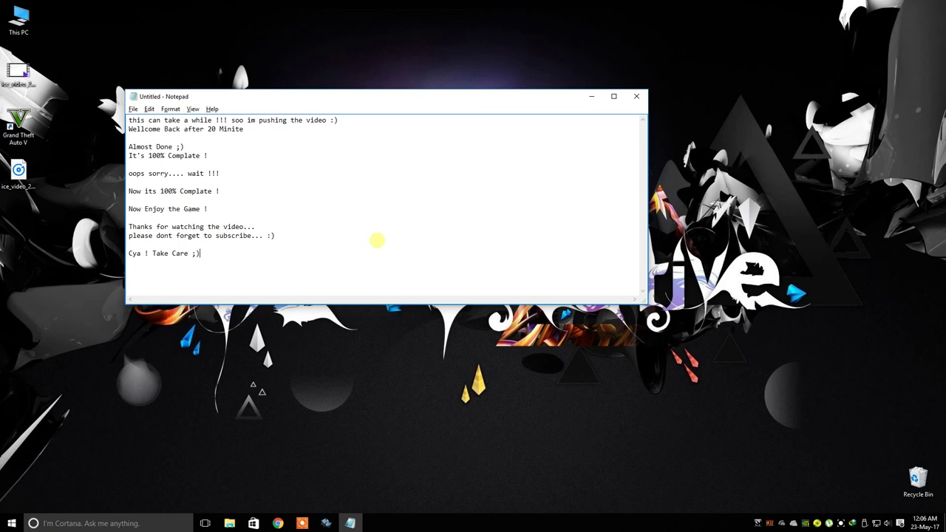